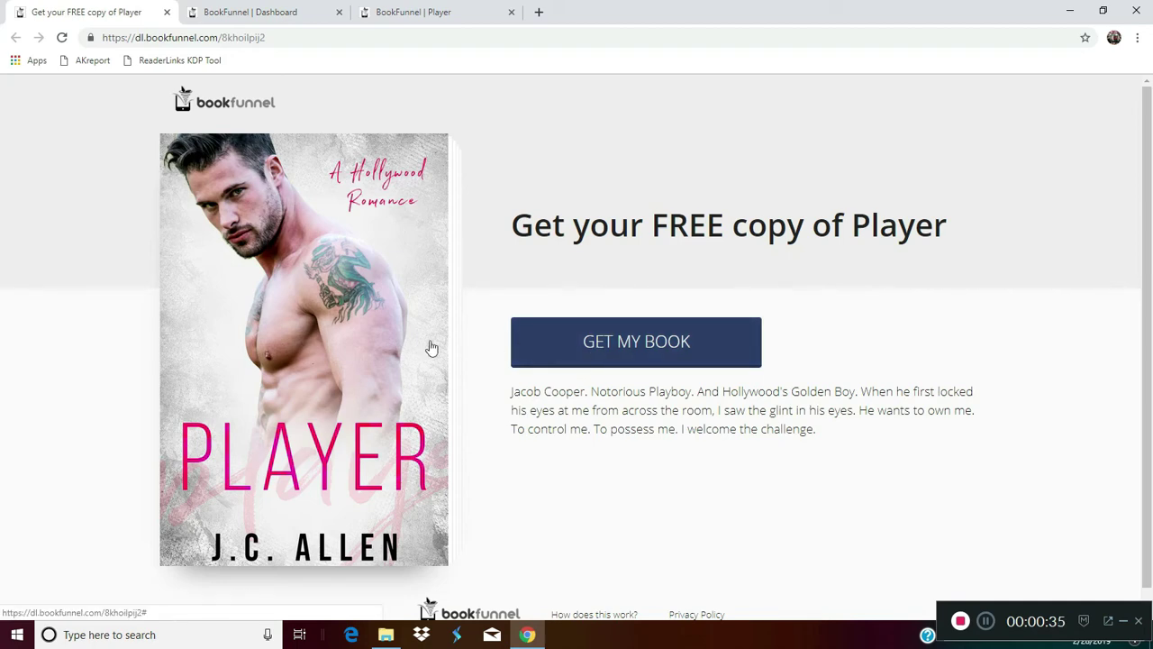
- View the newsletter sign-up form behind the Player landing page's book offer and close it without submitting
{"action": "left_click", "coordinate": [608, 339]}
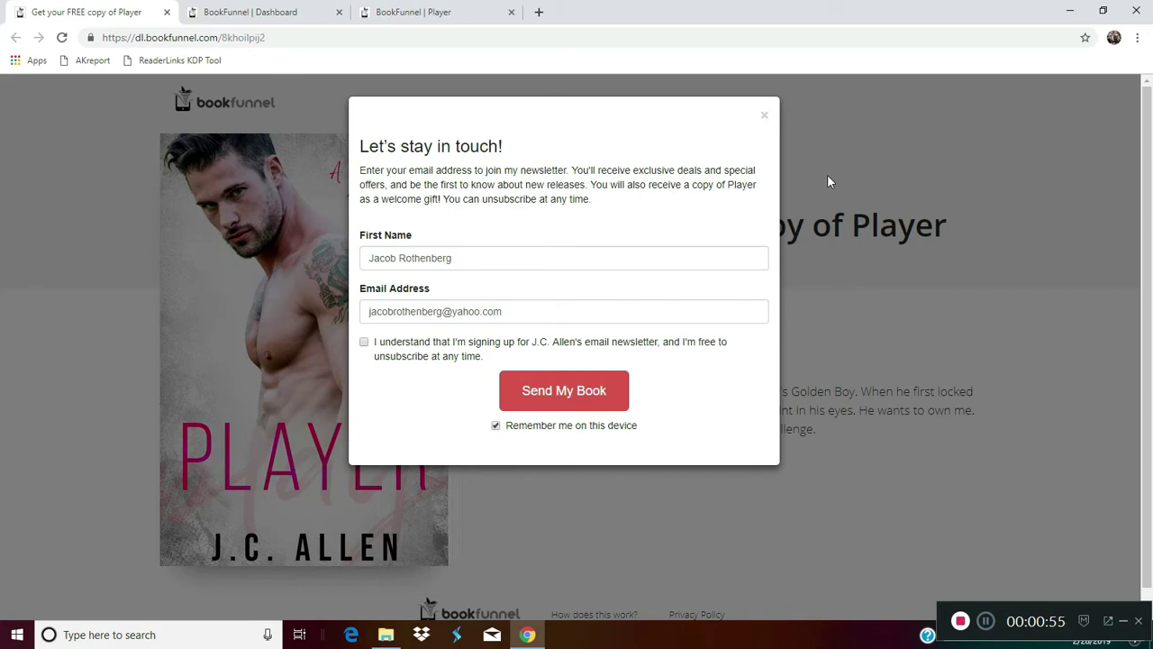
{"action": "left_click", "coordinate": [765, 118]}
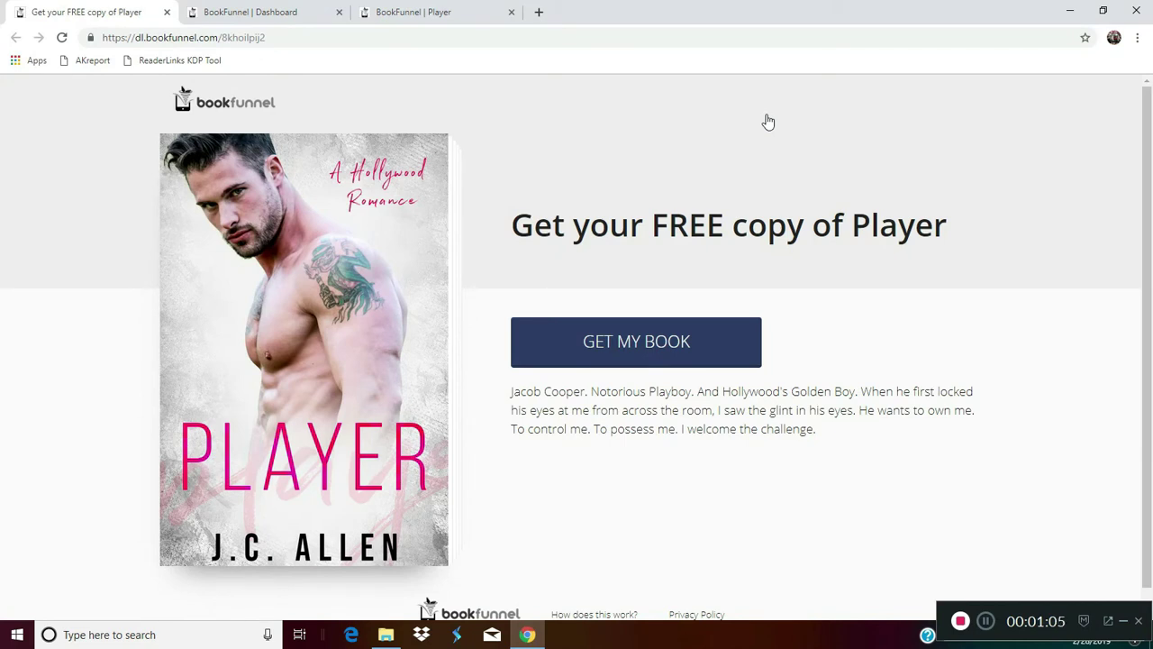
{"action": "left_click", "coordinate": [728, 39]}
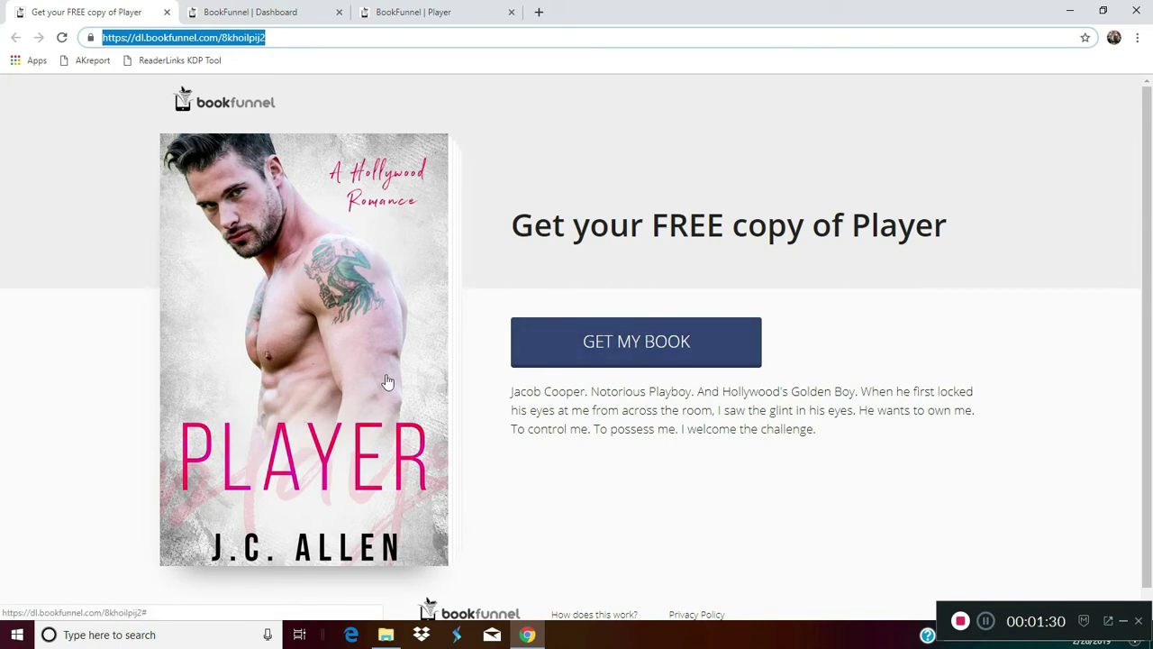
{"action": "left_click", "coordinate": [606, 359]}
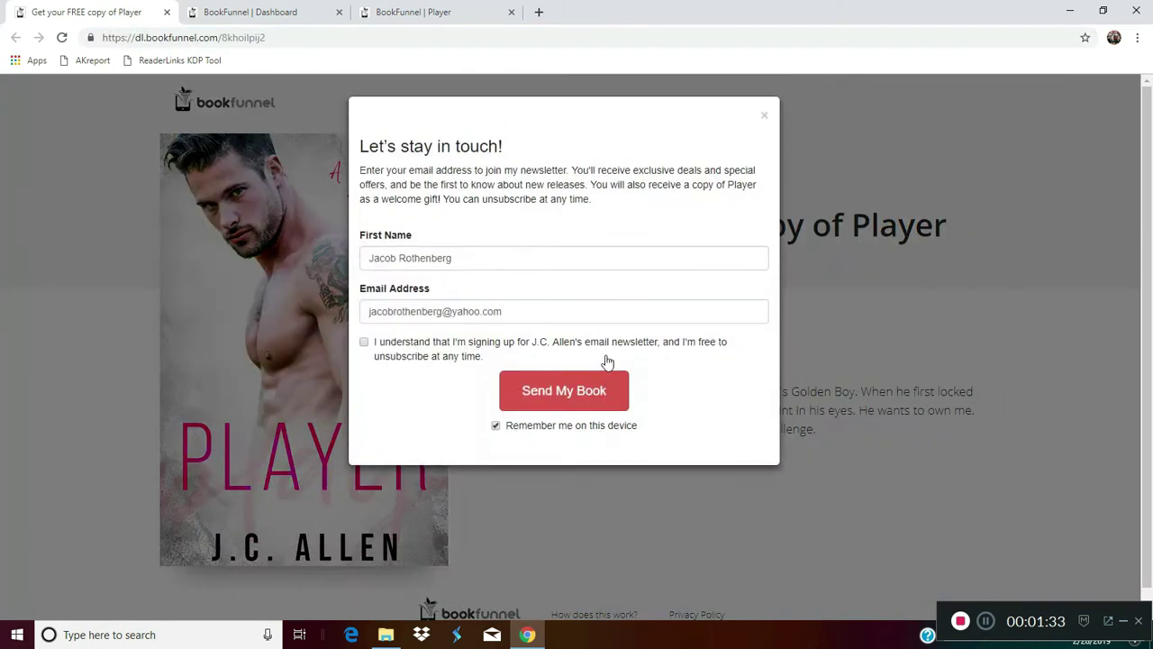
{"action": "left_click", "coordinate": [763, 118]}
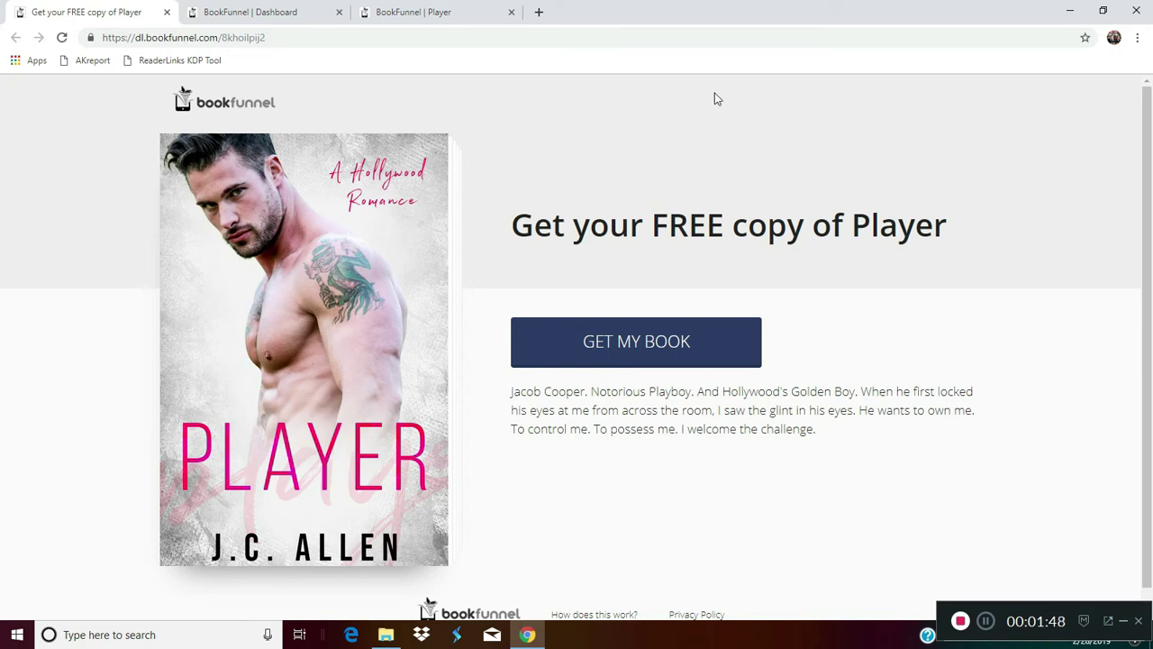
- Open the Player book's details from the BookFunnel dashboard and view its download and giveaway pages
{"action": "left_click", "coordinate": [296, 7]}
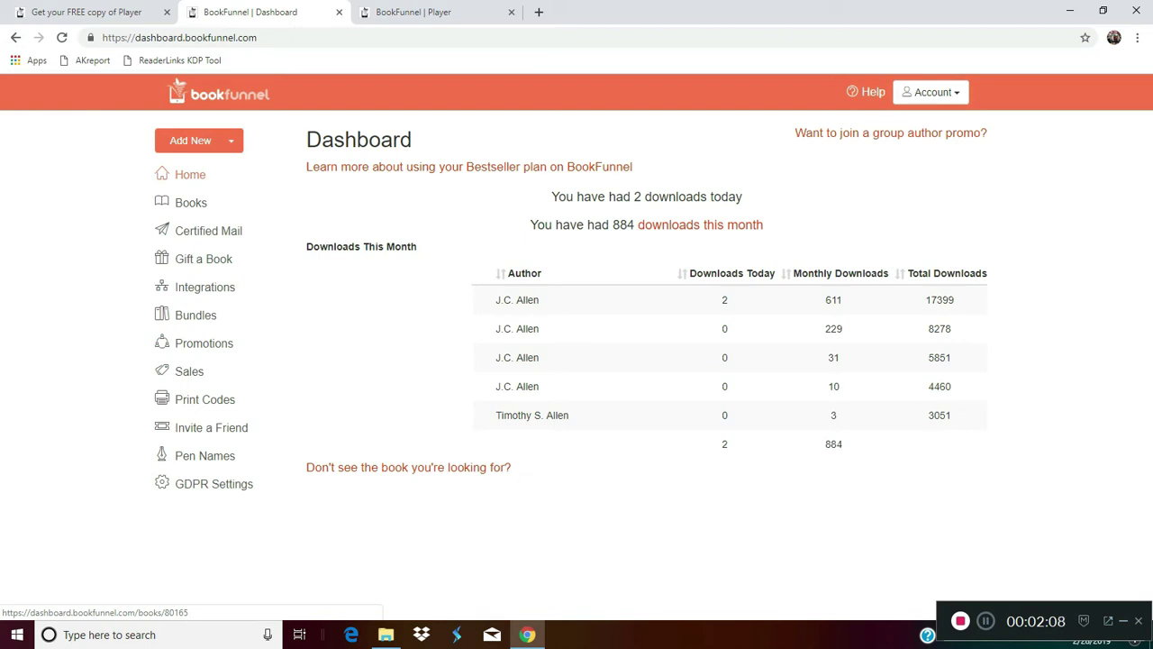
{"action": "left_click", "coordinate": [396, 301]}
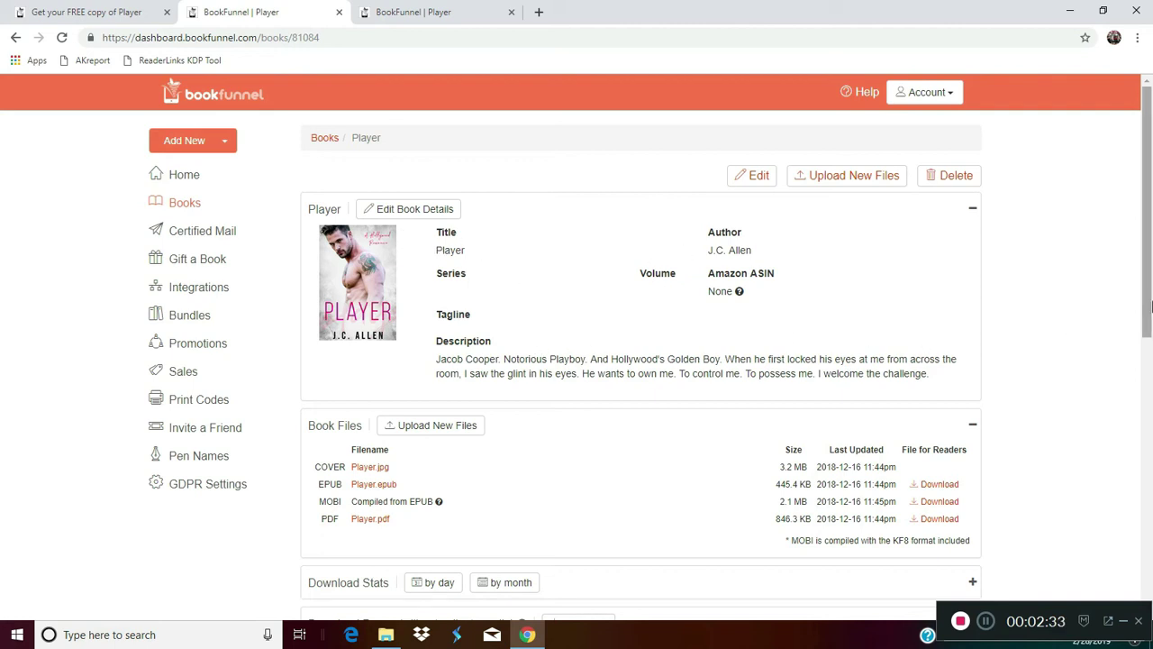
{"action": "left_click_drag", "start_coordinate": [1151, 306], "coordinate": [1139, 410]}
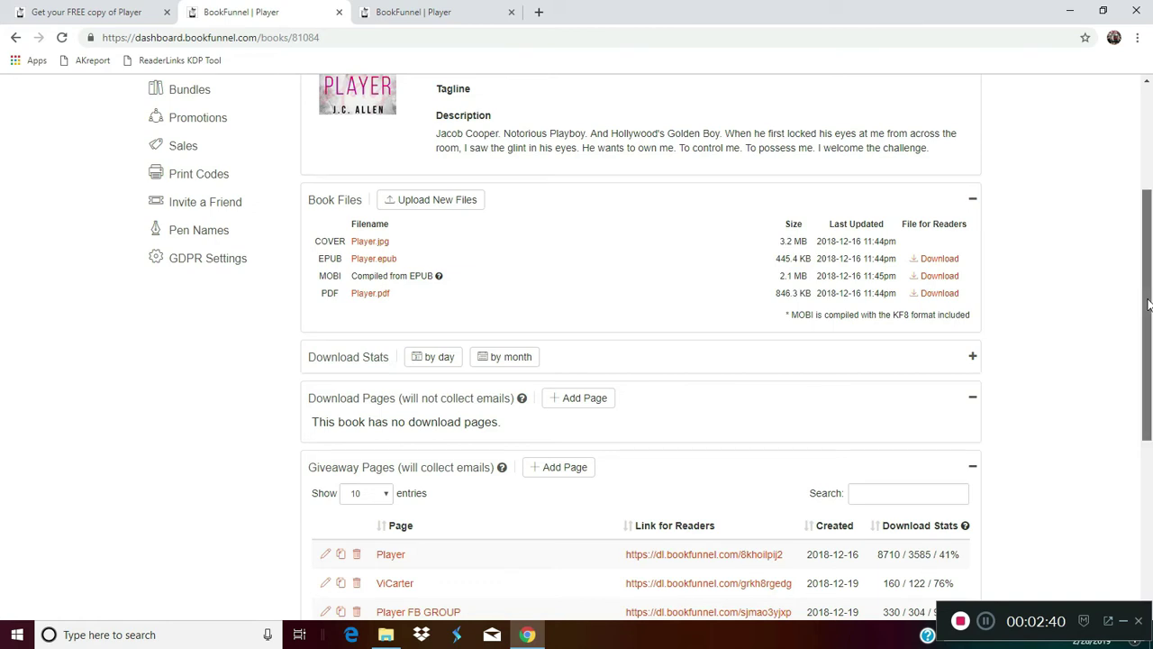
{"action": "left_click_drag", "start_coordinate": [1148, 304], "coordinate": [1111, 399]}
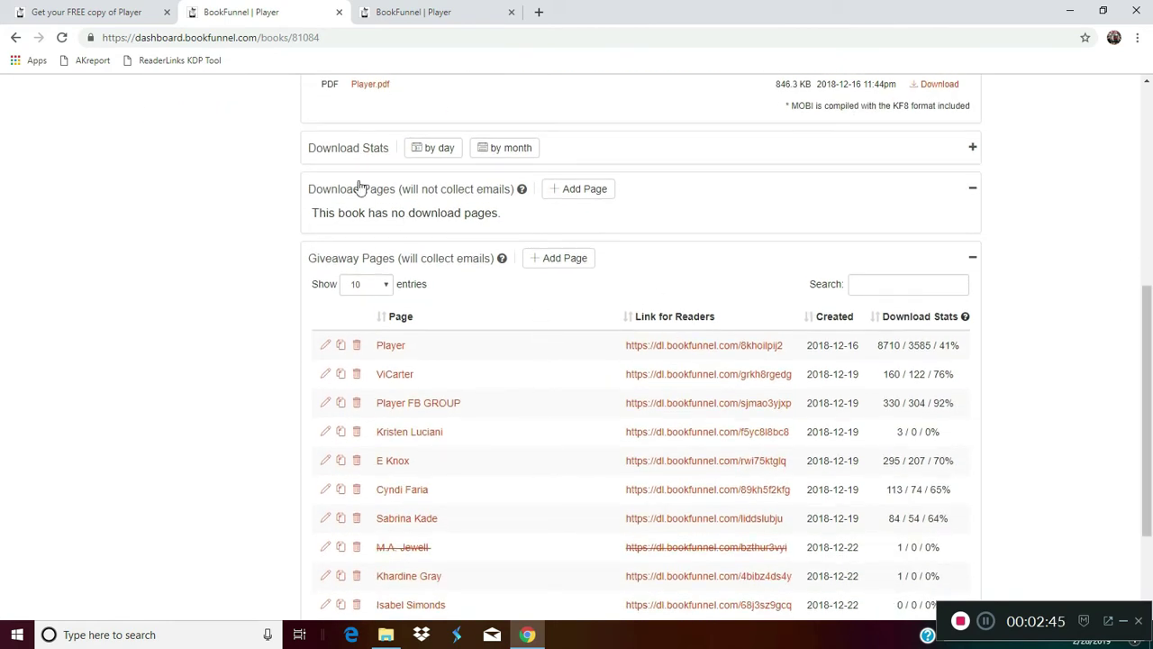
- Compare the Player giveaway page's reader link with the public landing page, opening the link to check it
{"action": "left_click", "coordinate": [135, 12]}
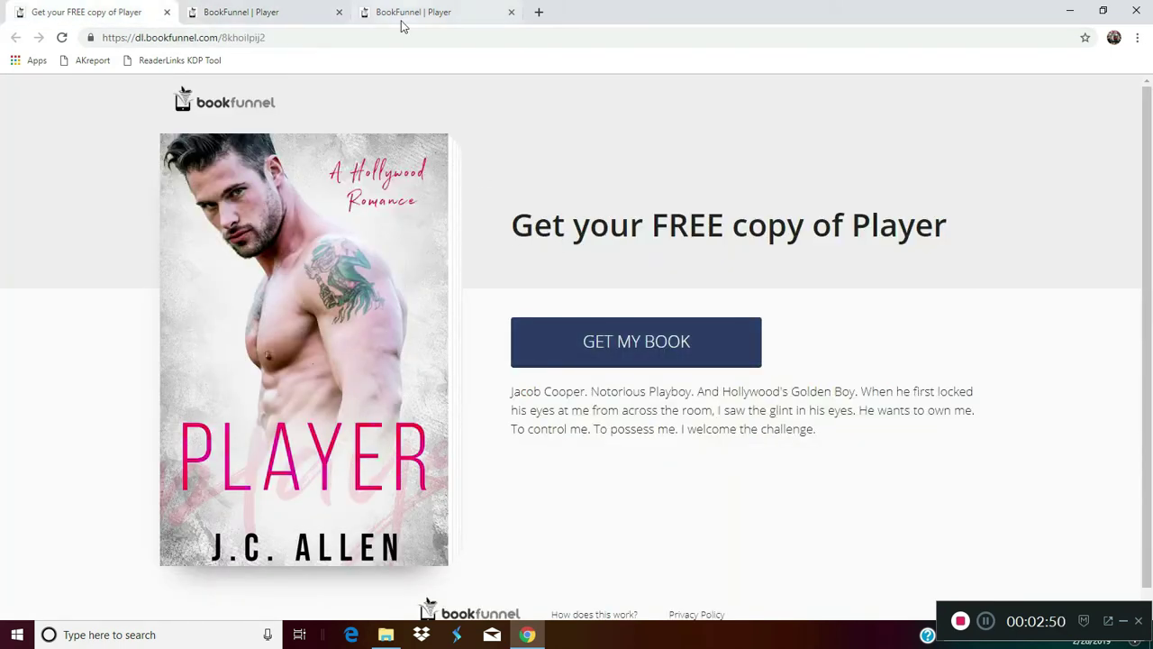
{"action": "left_click", "coordinate": [261, 12]}
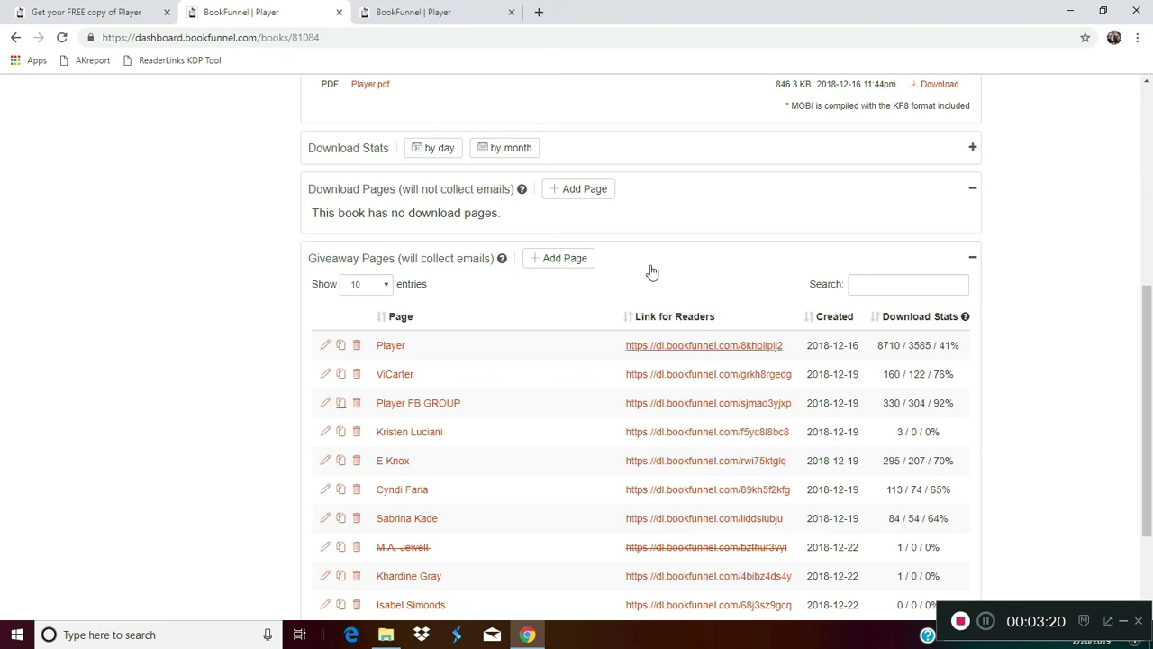
{"action": "left_click", "coordinate": [86, 11]}
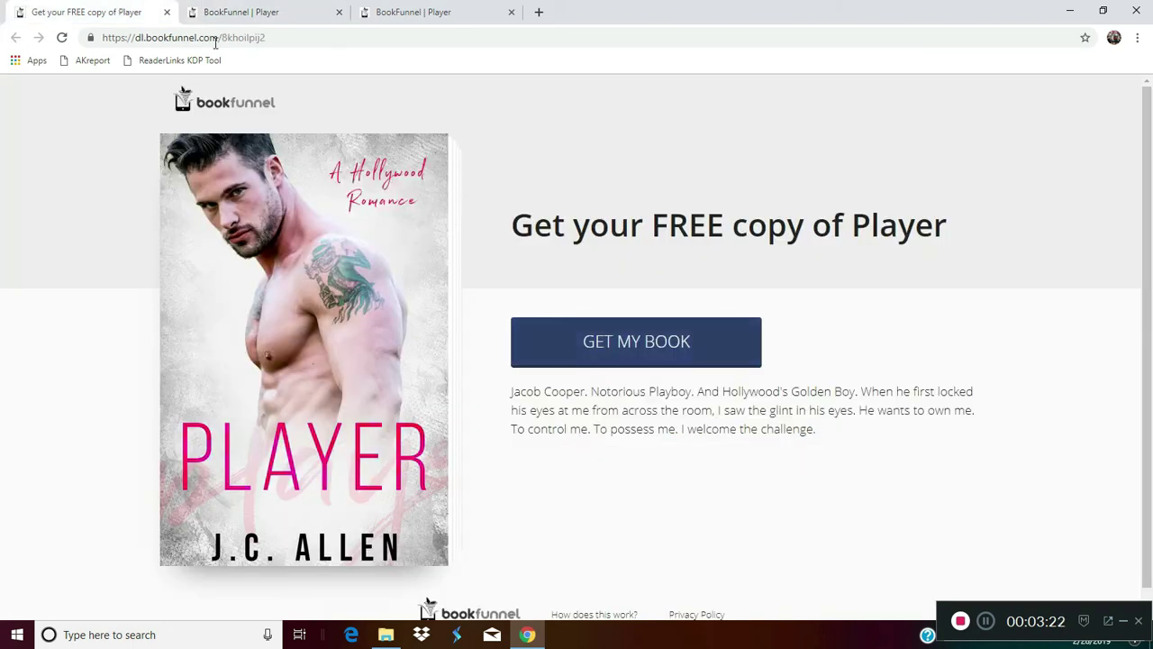
{"action": "left_click", "coordinate": [261, 20]}
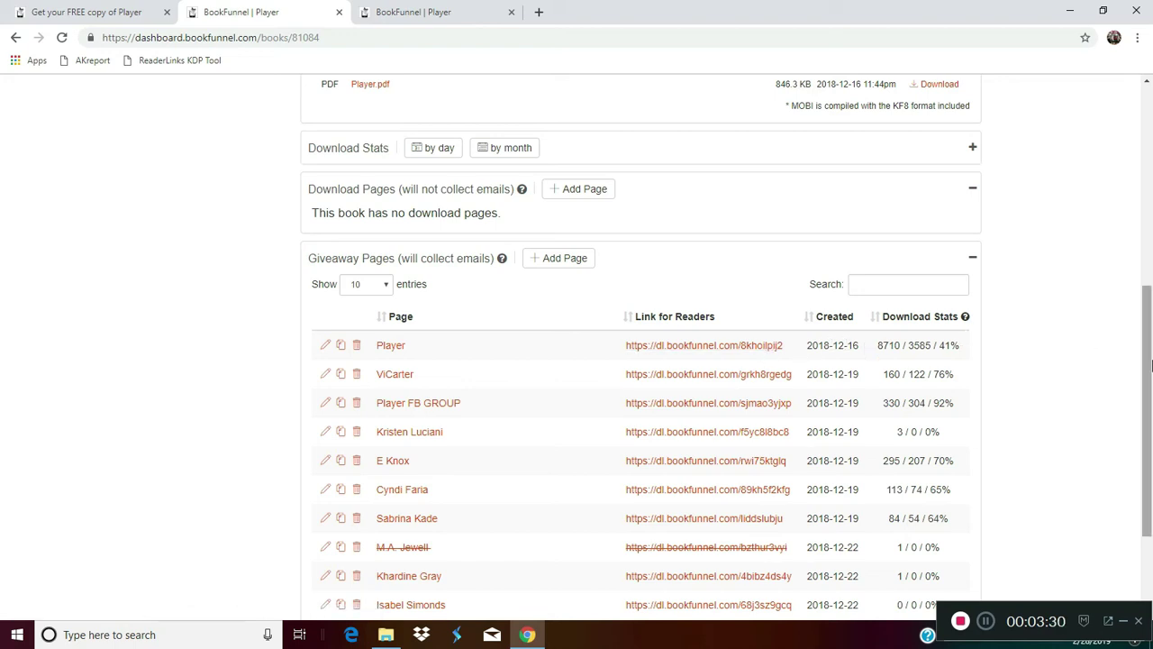
{"action": "left_click_drag", "start_coordinate": [1150, 365], "coordinate": [1152, 399]}
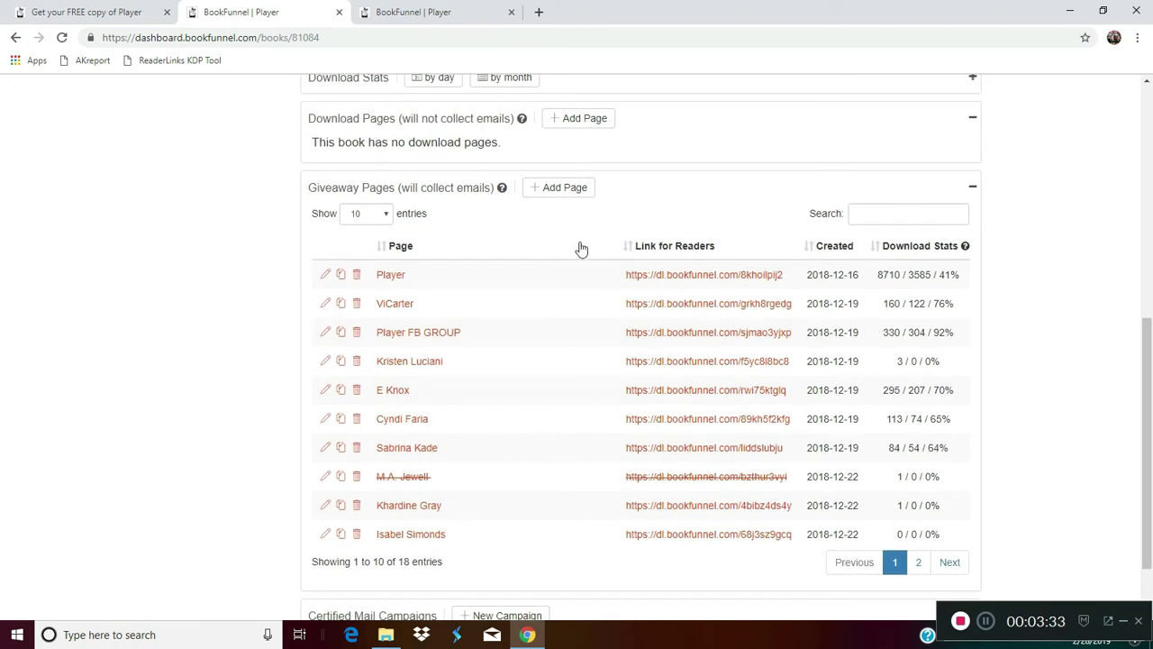
{"action": "left_click", "coordinate": [694, 275]}
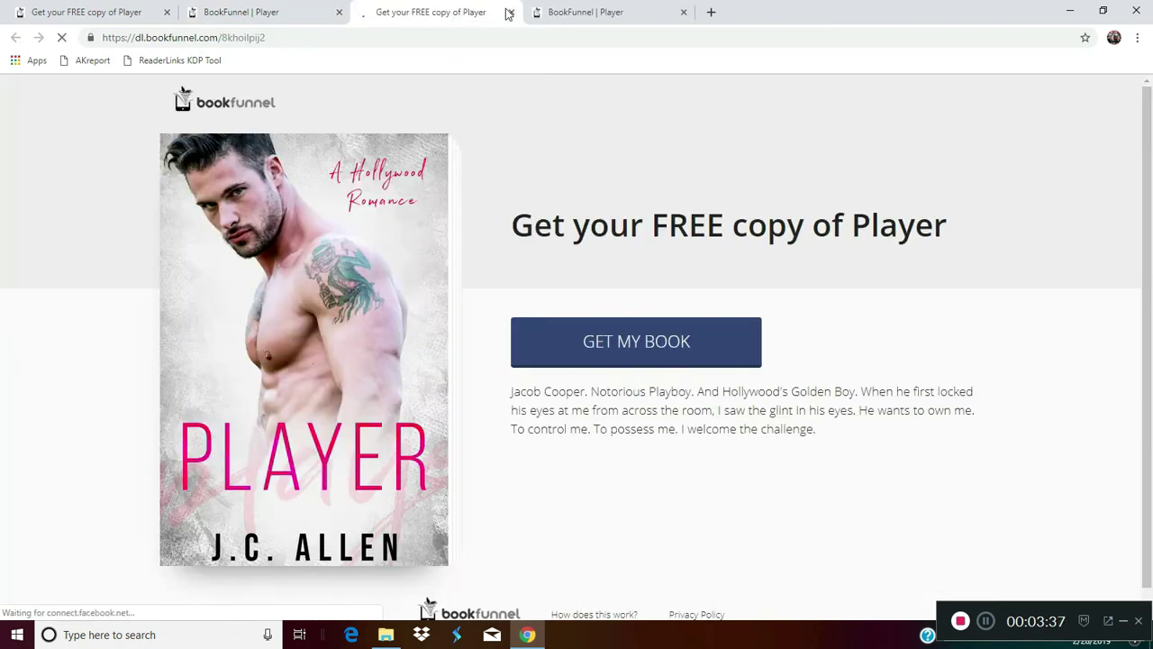
{"action": "left_click", "coordinate": [508, 12]}
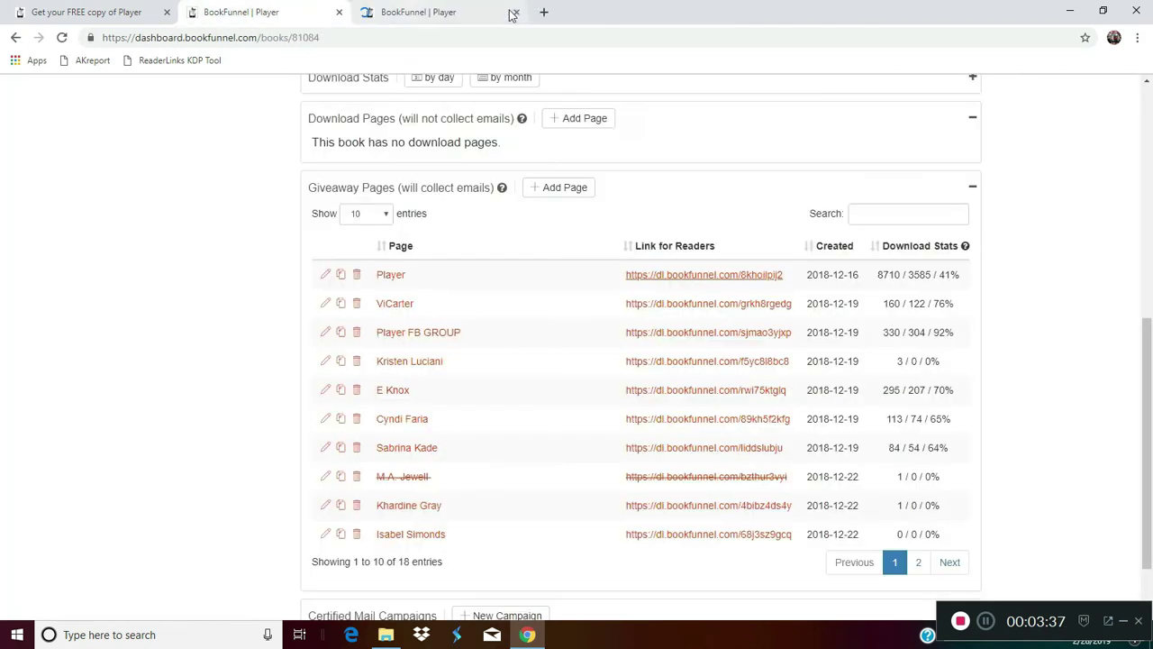
- Open the Player giveaway page and review its details, mailing list action and giveaway options
{"action": "left_click", "coordinate": [390, 277]}
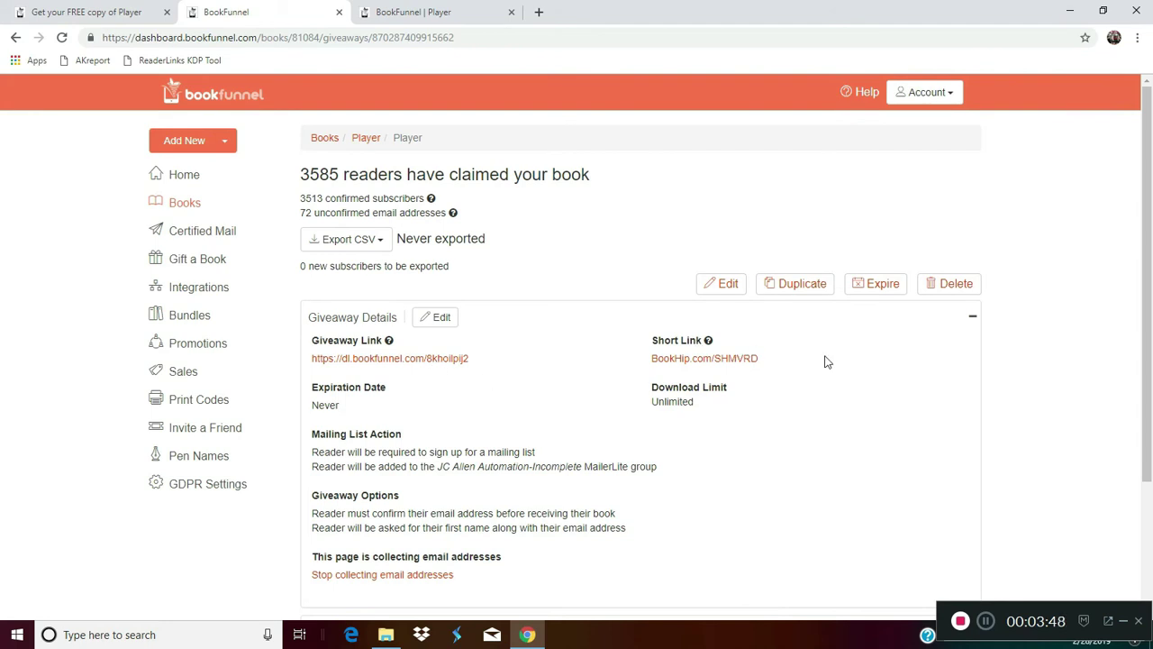
{"action": "left_click_drag", "start_coordinate": [1147, 234], "coordinate": [1120, 288]}
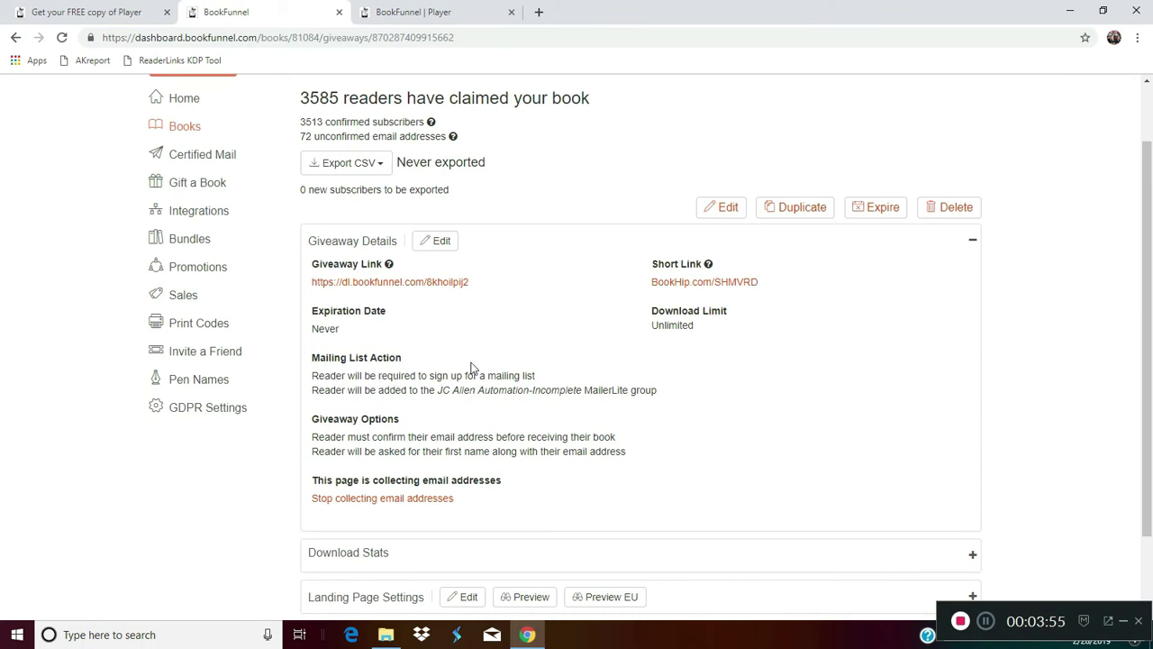
{"action": "left_click_drag", "start_coordinate": [1146, 351], "coordinate": [1126, 437]}
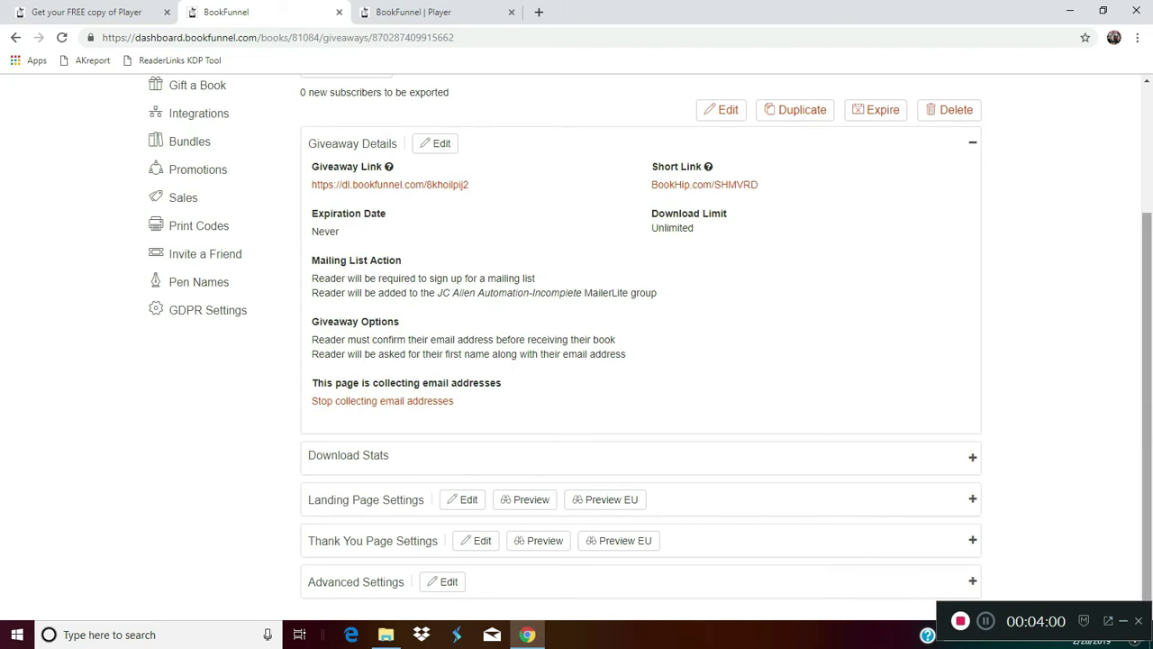
{"action": "scroll", "coordinate": [955, 455], "scroll_direction": "up", "scroll_amount": 3}
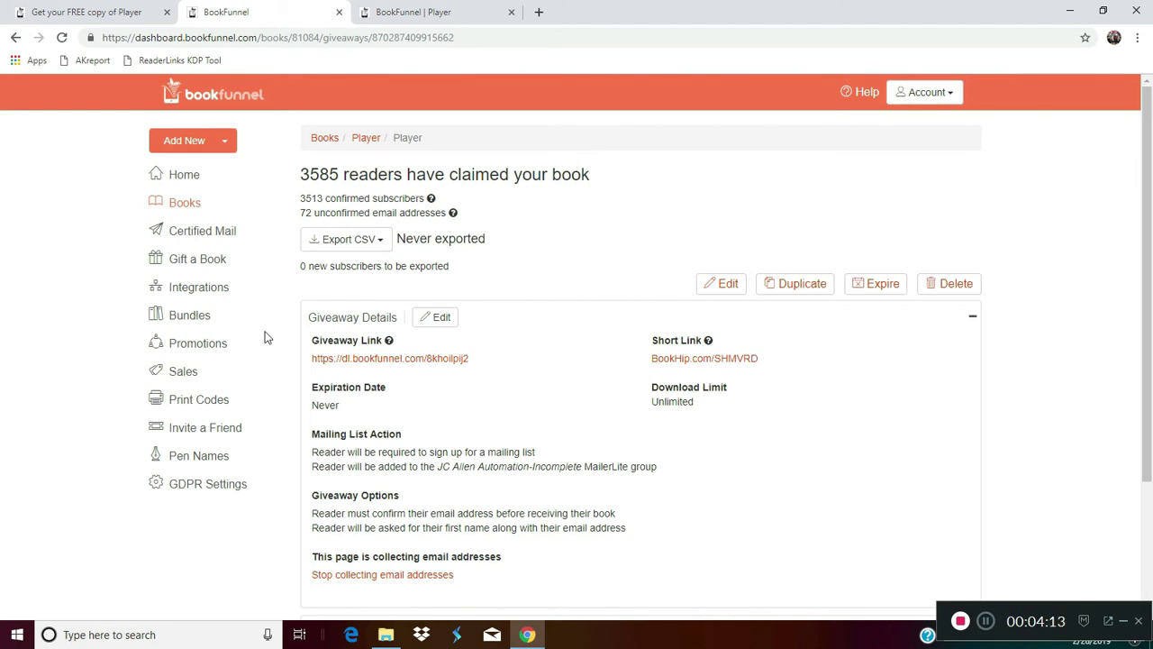
- Open the Promotions board and examine the joined promos and the genre categories
{"action": "left_click", "coordinate": [205, 352]}
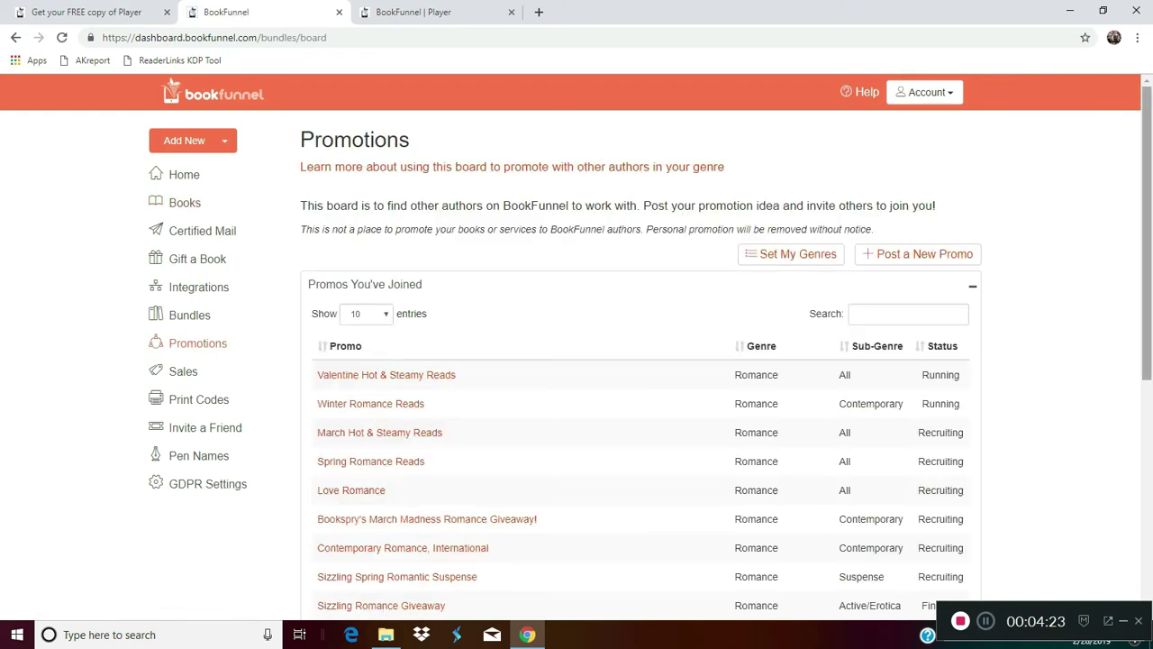
{"action": "scroll", "coordinate": [1133, 354], "scroll_direction": "down", "scroll_amount": 2}
{"action": "scroll", "coordinate": [1126, 365], "scroll_direction": "down", "scroll_amount": 1}
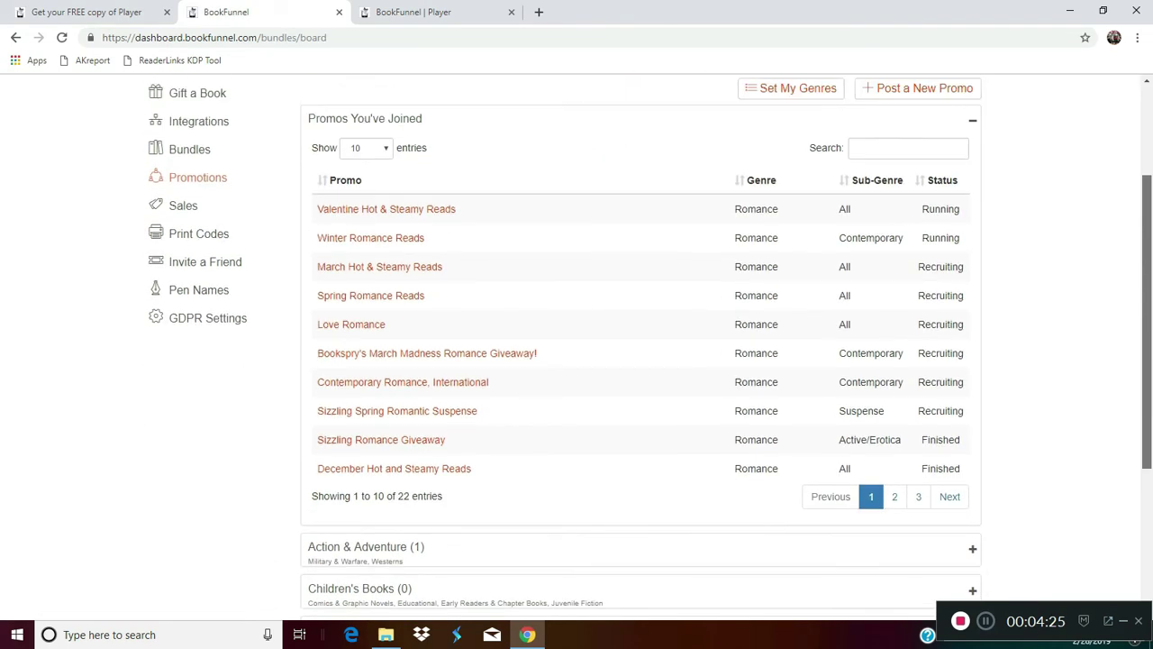
{"action": "scroll", "coordinate": [1149, 306], "scroll_direction": "up", "scroll_amount": 2}
{"action": "scroll", "coordinate": [1150, 306], "scroll_direction": "down", "scroll_amount": 3}
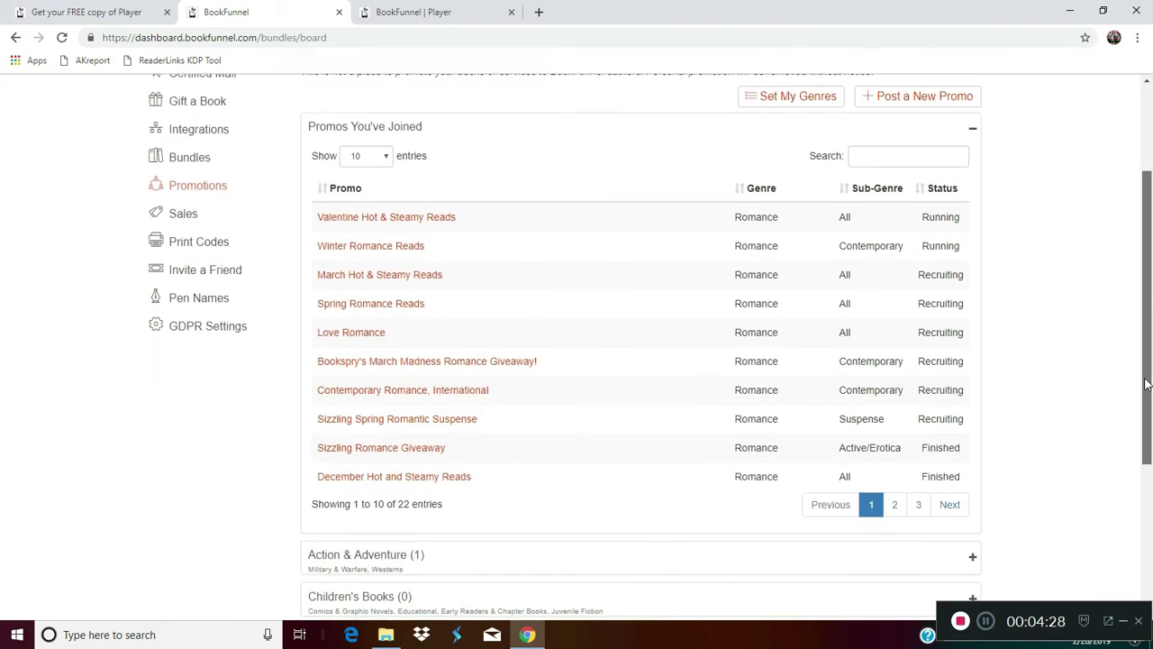
{"action": "scroll", "coordinate": [1149, 369], "scroll_direction": "up", "scroll_amount": 1}
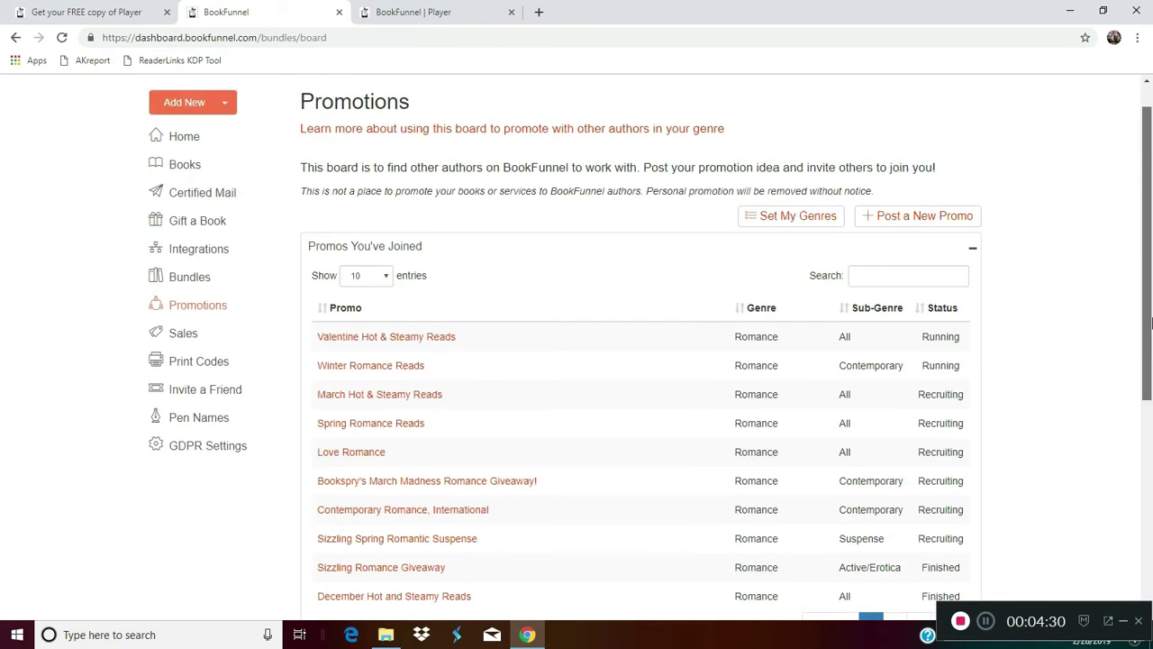
{"action": "scroll", "coordinate": [1135, 388], "scroll_direction": "down", "scroll_amount": 1}
{"action": "scroll", "coordinate": [1125, 404], "scroll_direction": "down", "scroll_amount": 2}
{"action": "left_click_drag", "start_coordinate": [1116, 418], "coordinate": [1111, 457]}
{"action": "left_click_drag", "start_coordinate": [1100, 515], "coordinate": [1144, 558]}
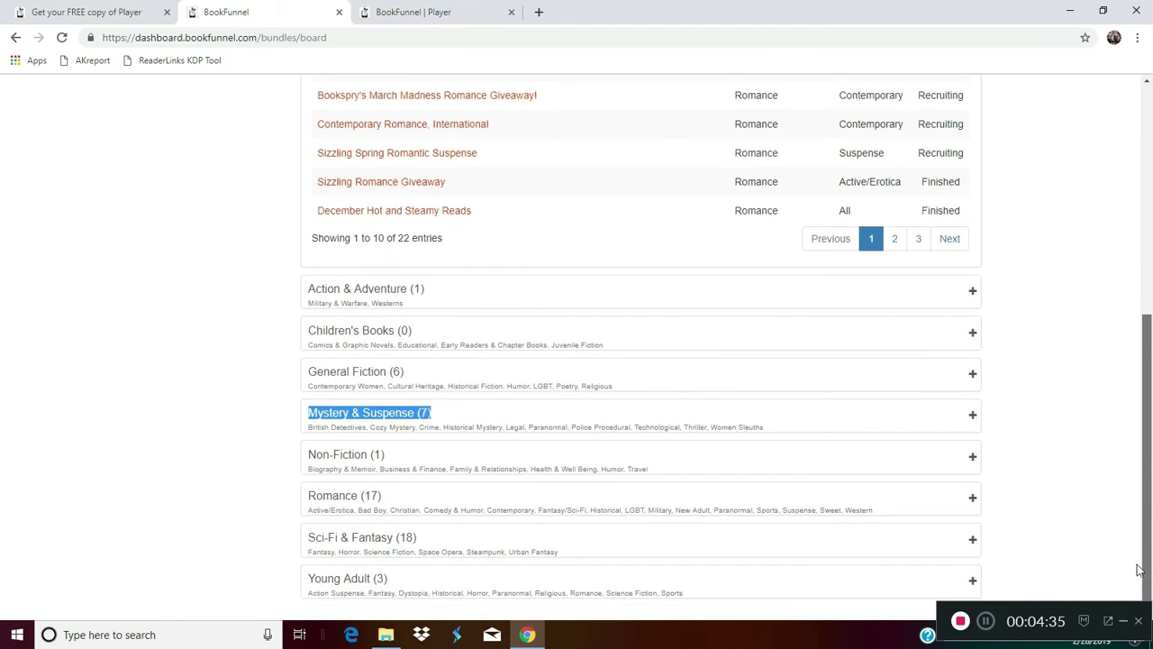
- Expand the Romance category on the Promotions board and view its promos
{"action": "left_click", "coordinate": [1103, 501]}
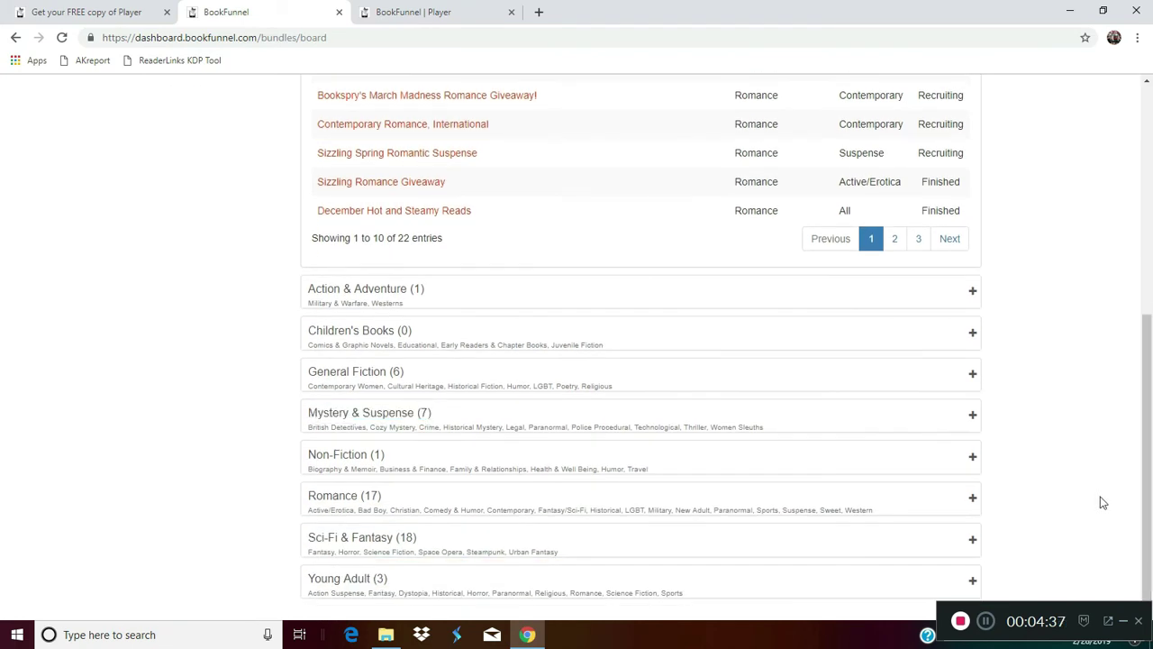
{"action": "left_click", "coordinate": [972, 501]}
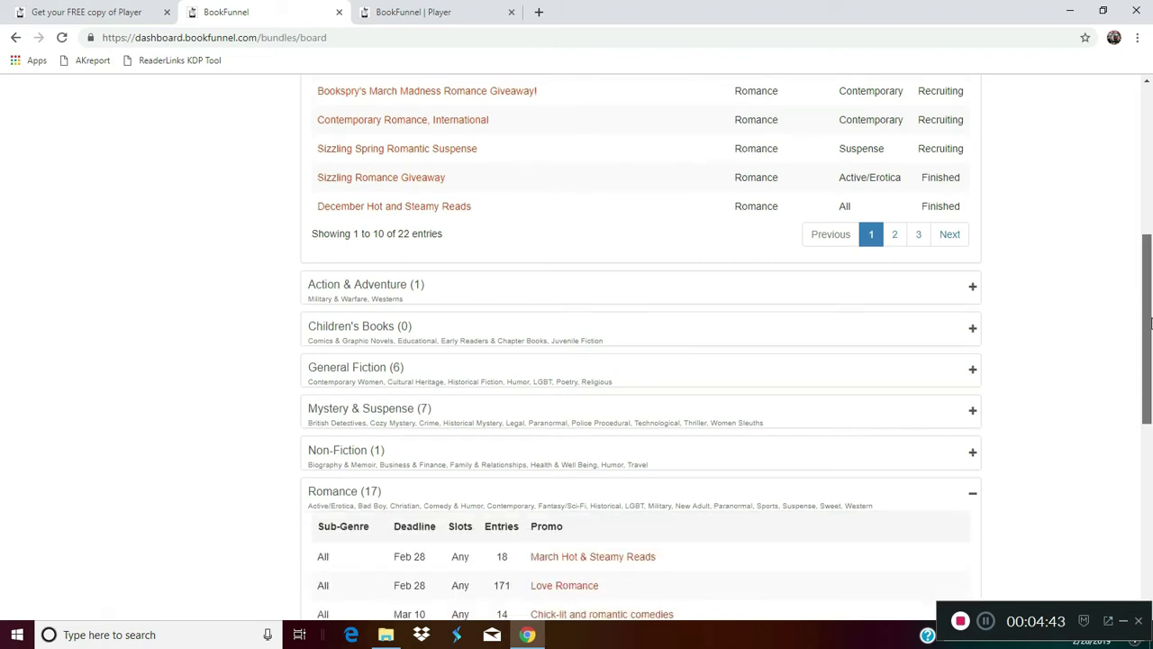
{"action": "left_click_drag", "start_coordinate": [1149, 316], "coordinate": [1145, 450]}
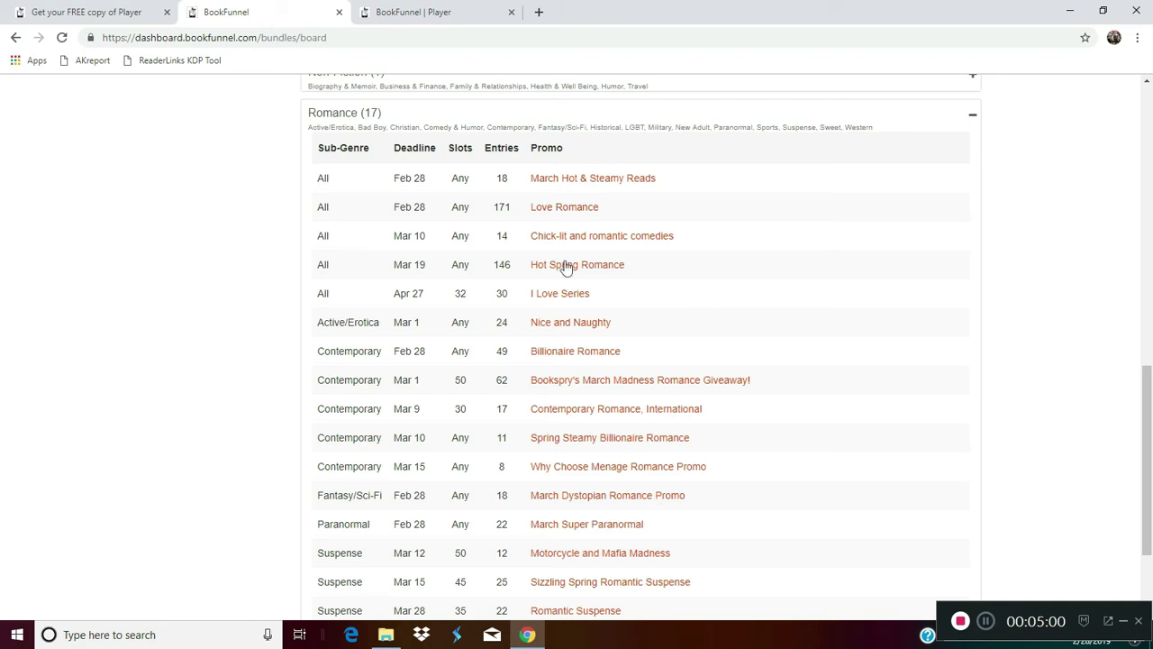
- Open the Love Romance promo and review its tracking link, requirements and participants
{"action": "left_click", "coordinate": [562, 213]}
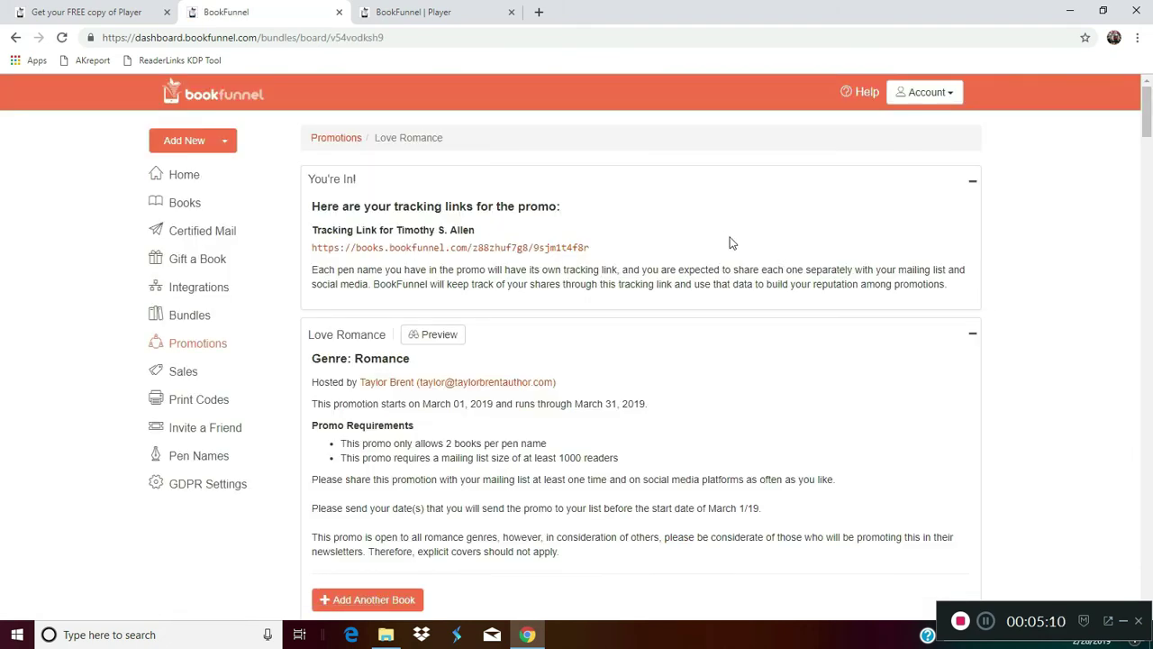
{"action": "left_click_drag", "start_coordinate": [1150, 115], "coordinate": [1151, 132]}
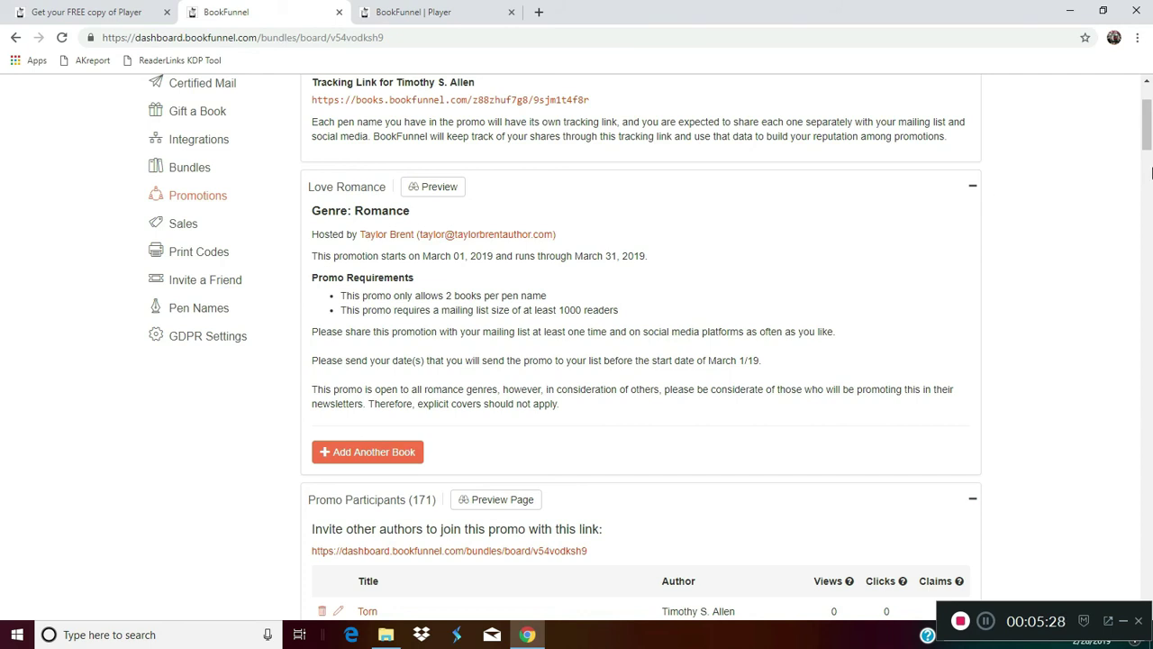
{"action": "scroll", "coordinate": [1144, 167], "scroll_direction": "down", "scroll_amount": 2}
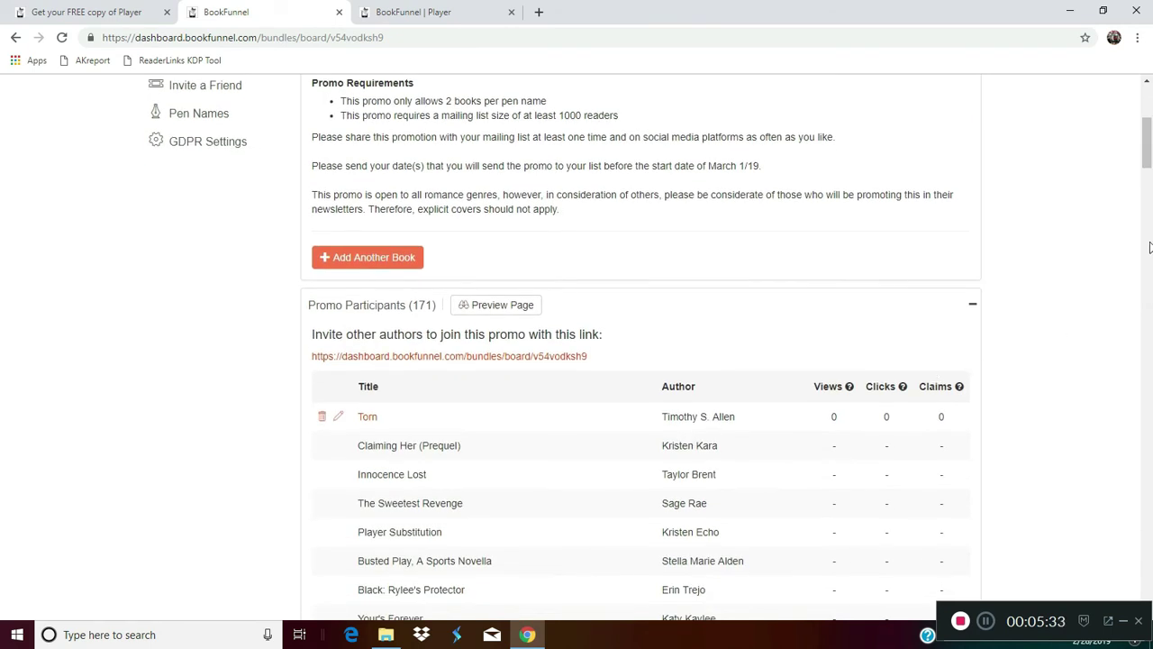
{"action": "left_click_drag", "start_coordinate": [1148, 162], "coordinate": [1150, 124]}
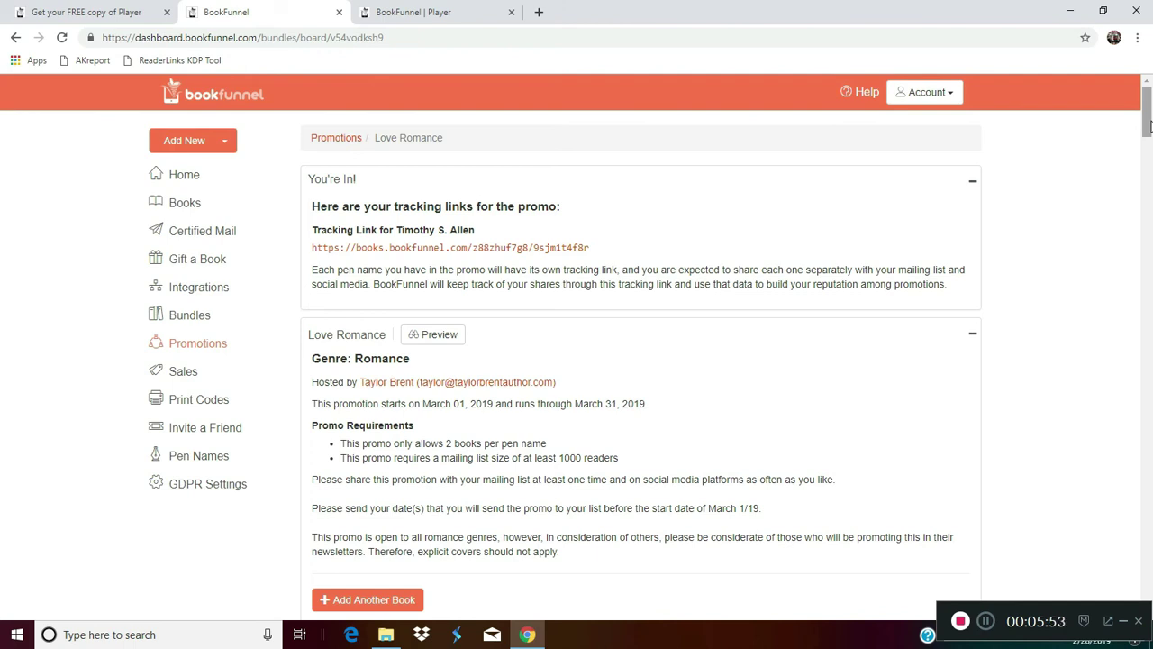
- Start adding a mailing list integration with MailerLite as the platform and make its API key field ready for entry
{"action": "left_click", "coordinate": [219, 295]}
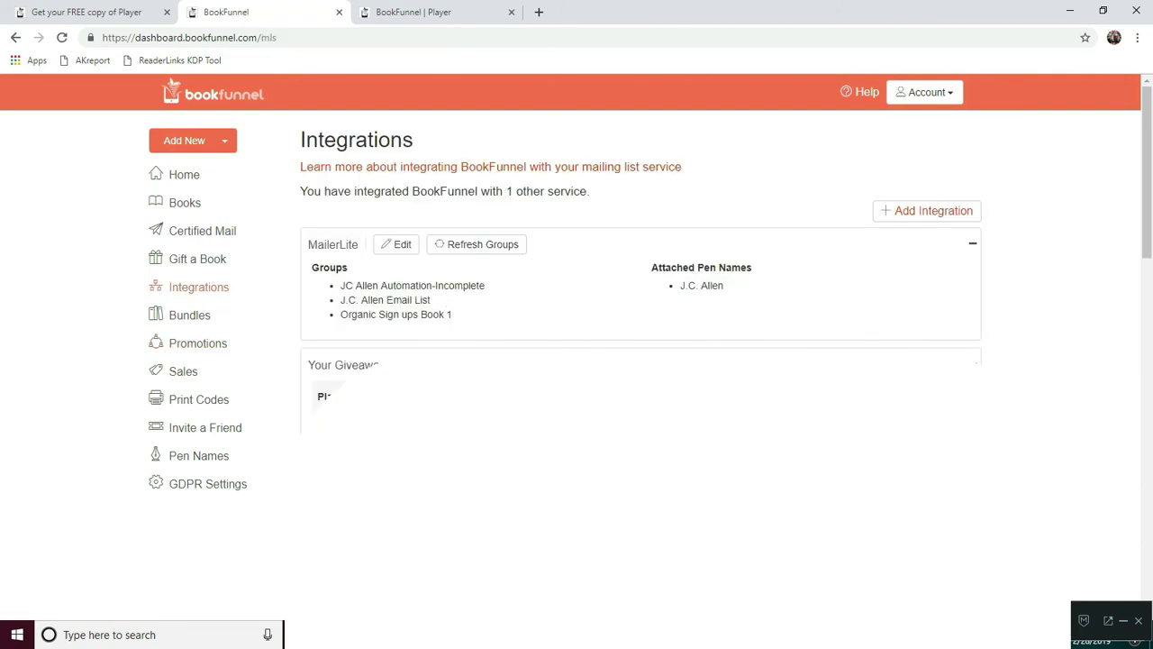
{"action": "left_click", "coordinate": [942, 210]}
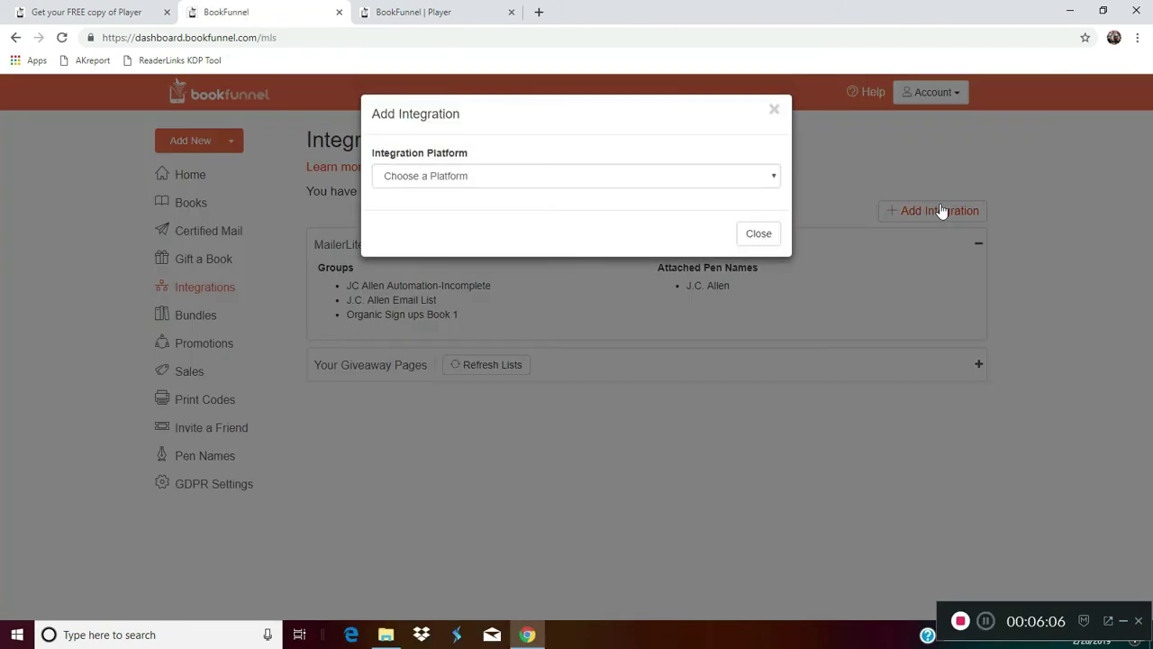
{"action": "left_click", "coordinate": [606, 178]}
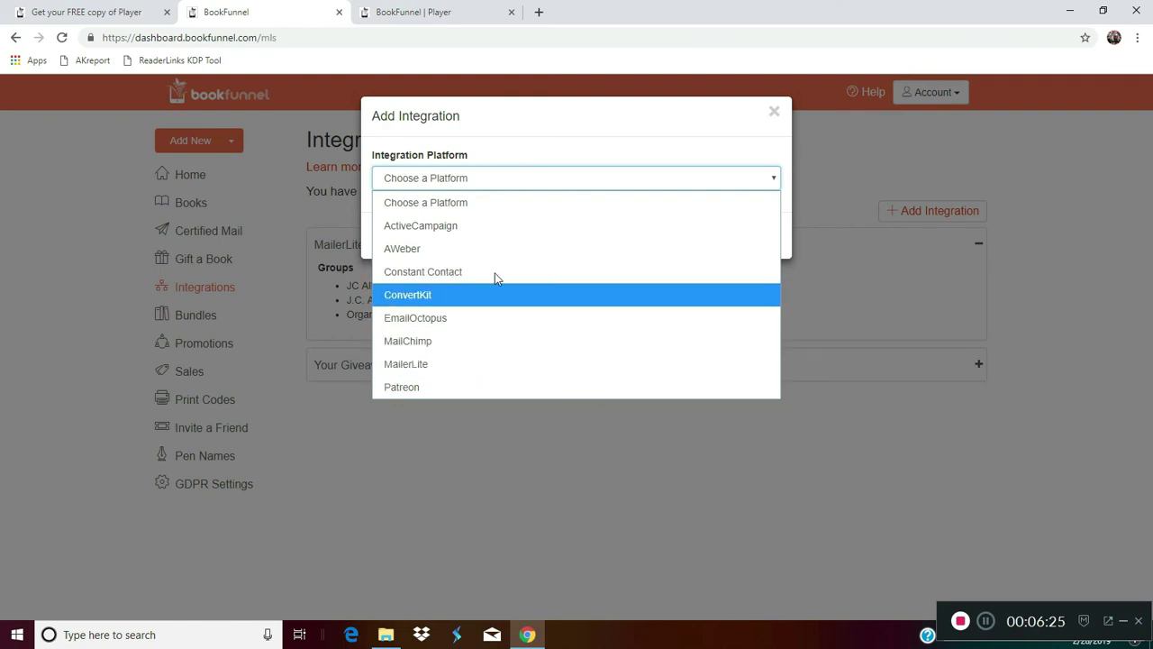
{"action": "left_click", "coordinate": [449, 363]}
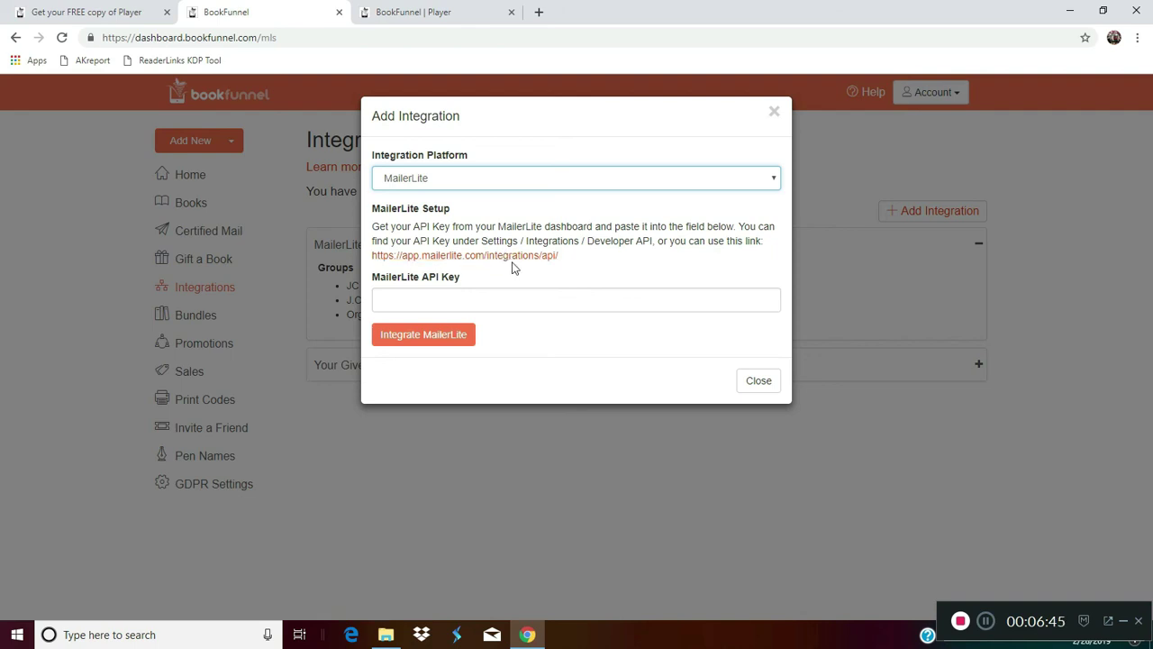
{"action": "left_click", "coordinate": [474, 297]}
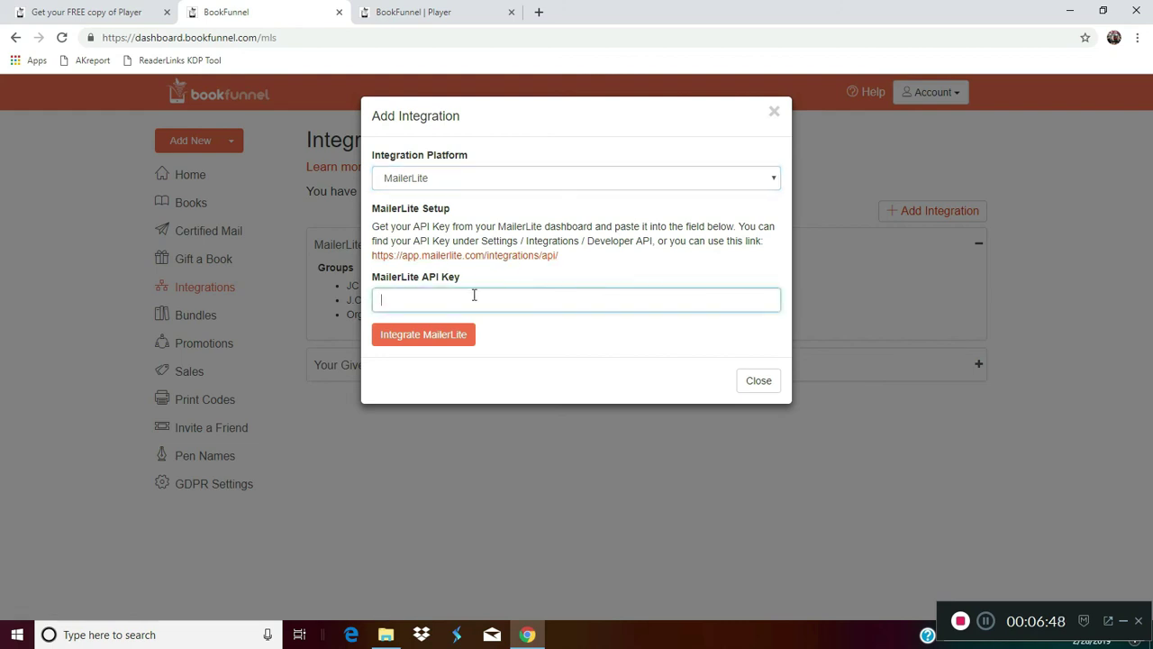